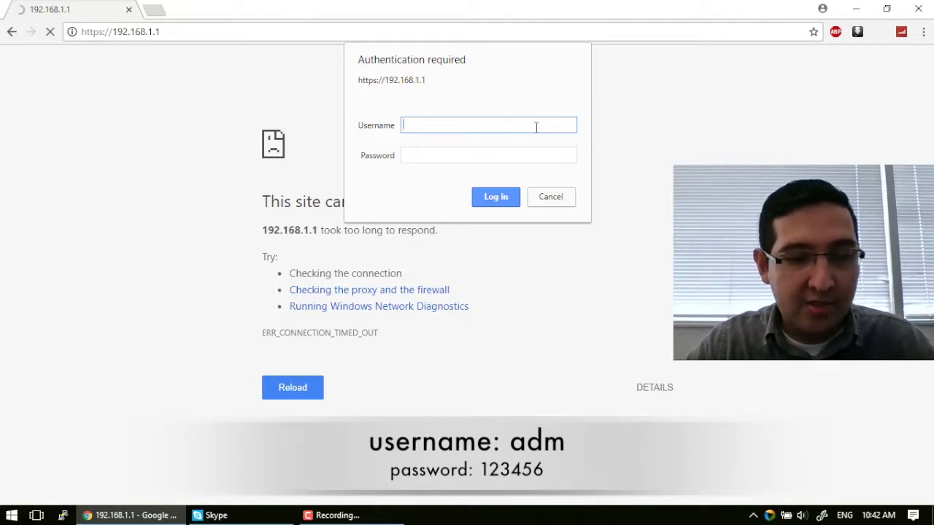
# Log in to the router console with the admin username and password.
pyautogui.write('dm')
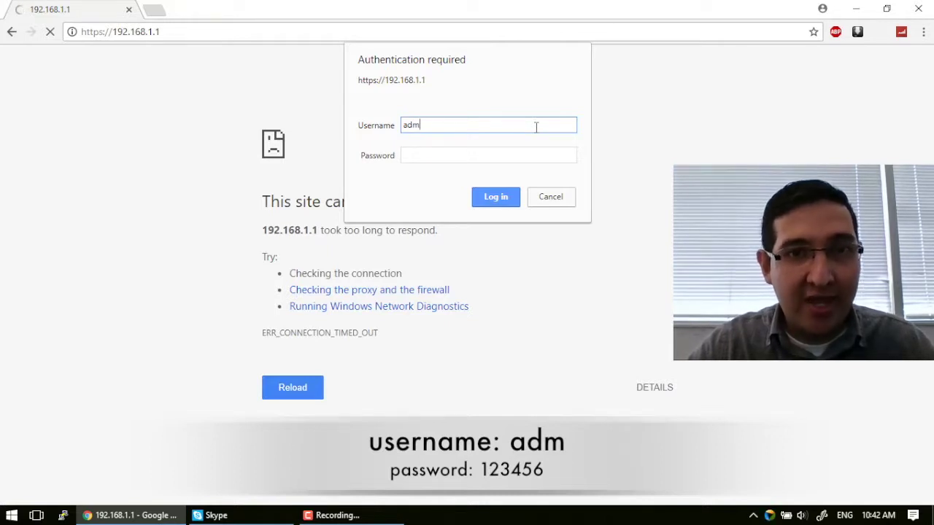
pyautogui.press('Tab')
pyautogui.write('12')
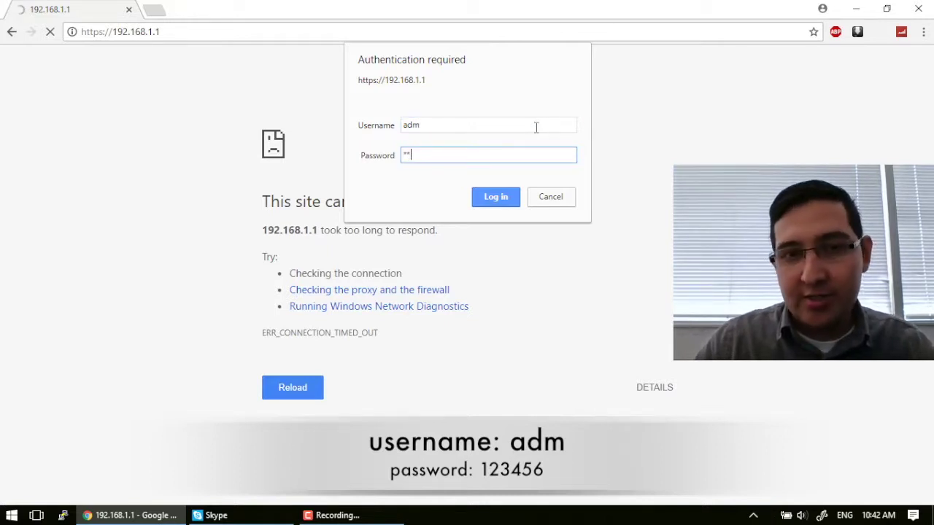
pyautogui.write('34')
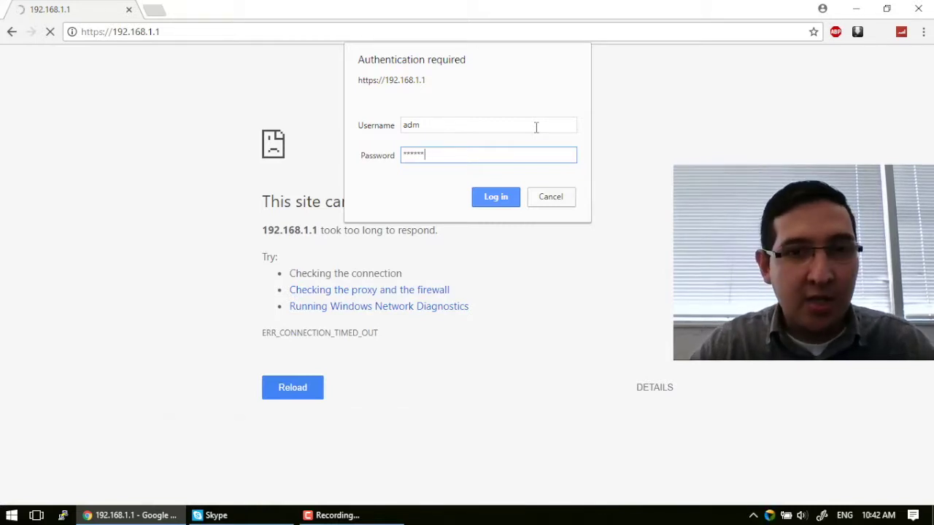
pyautogui.press('Return')
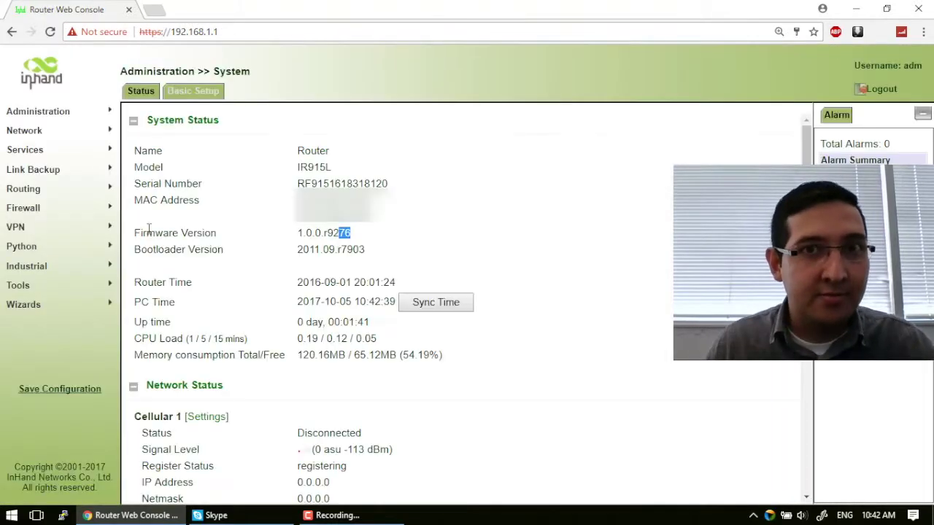
# Check the current firmware version 1.0.0.r9276 on the System Status page.
pyautogui.moveTo(136, 233); pyautogui.dragTo(216, 233)
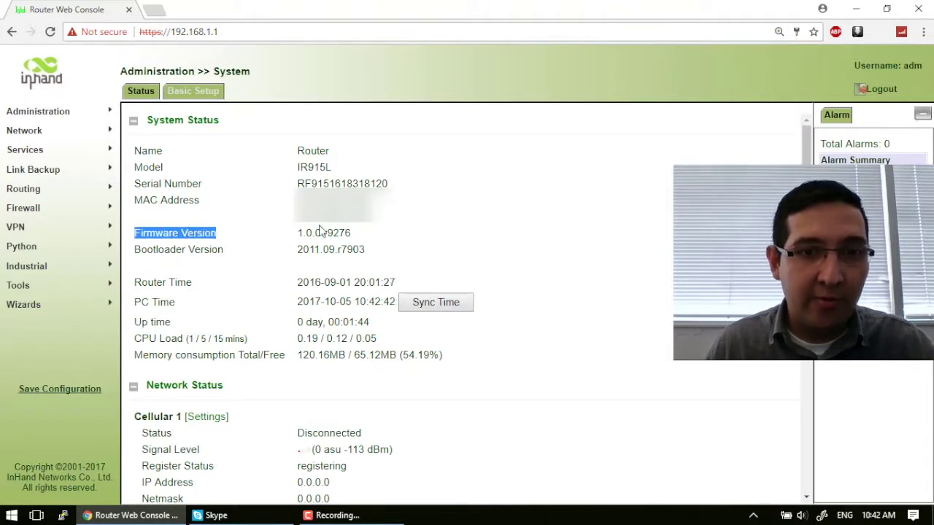
pyautogui.click(324, 233)
pyautogui.moveTo(327, 234)
pyautogui.mouseDown()
pyautogui.moveTo(342, 236)
pyautogui.moveTo(314, 233)
pyautogui.mouseUp()
pyautogui.click(349, 232)
pyautogui.click(181, 234)
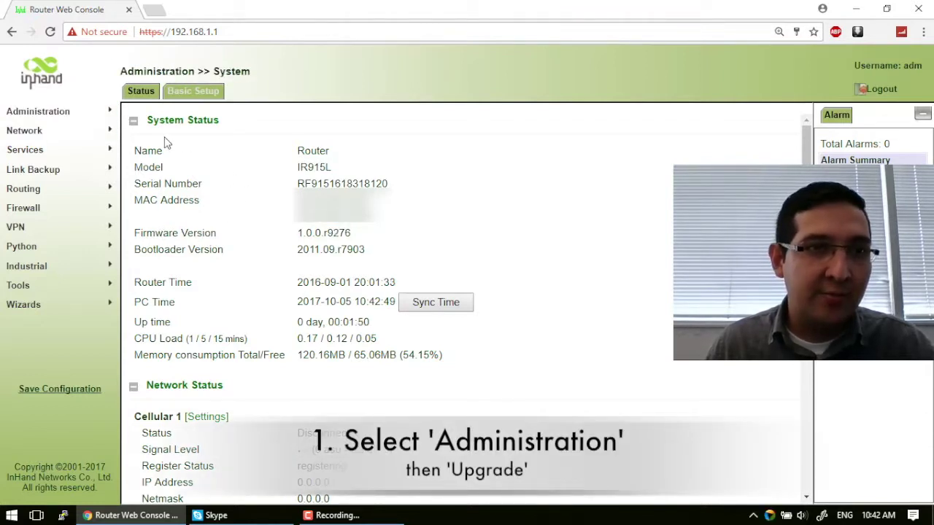
# Go to Administration > Upgrade and browse for a firmware file.
pyautogui.click(104, 117)
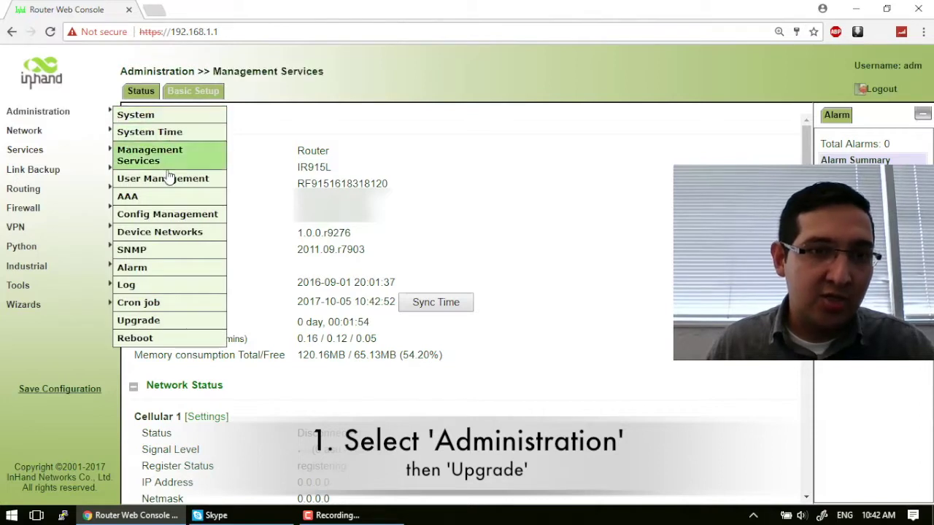
pyautogui.click(157, 323)
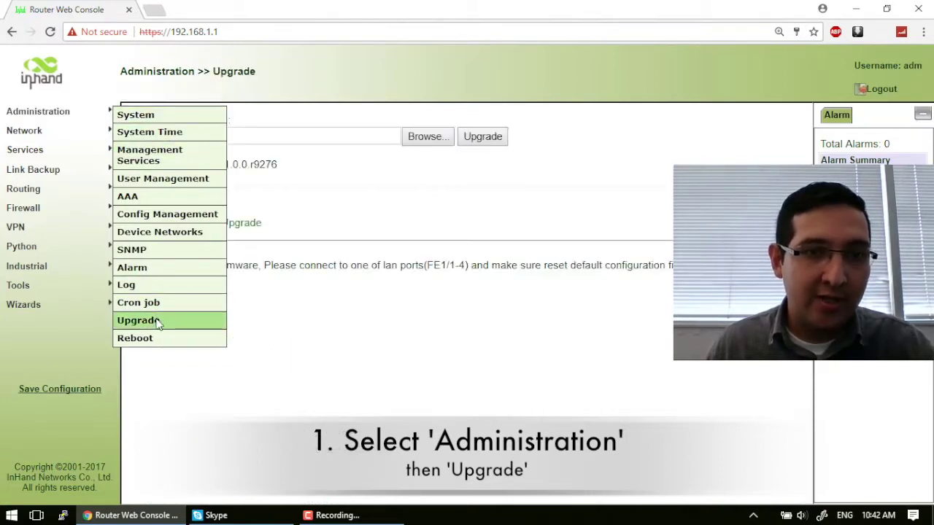
pyautogui.moveTo(283, 172); pyautogui.dragTo(143, 164)
pyautogui.click(143, 164)
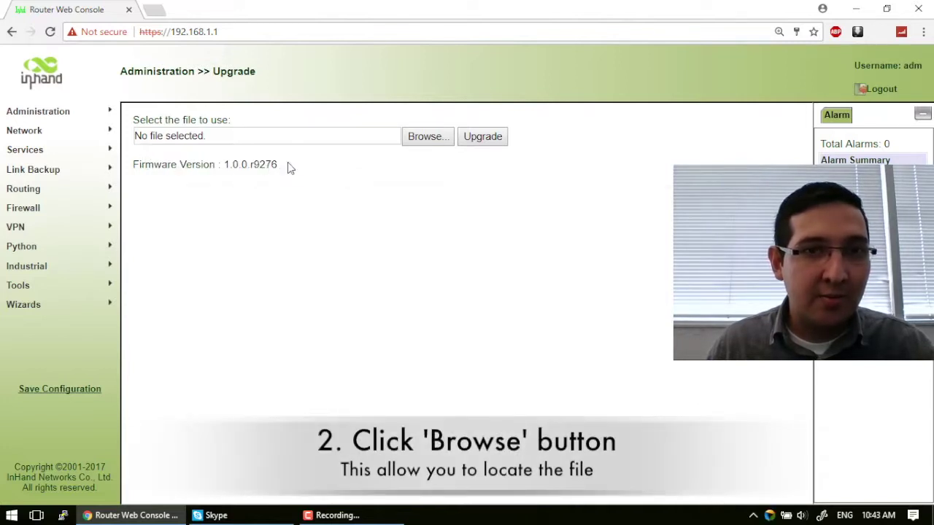
pyautogui.click(425, 139)
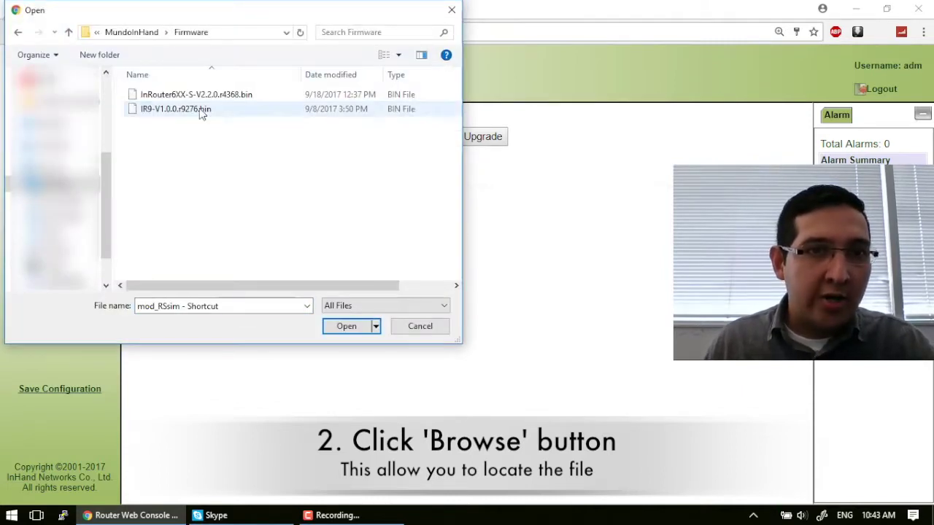
# Choose IR9-V1.0.0.r9276.bin from the Firmware folder as the upgrade file.
pyautogui.click(202, 113)
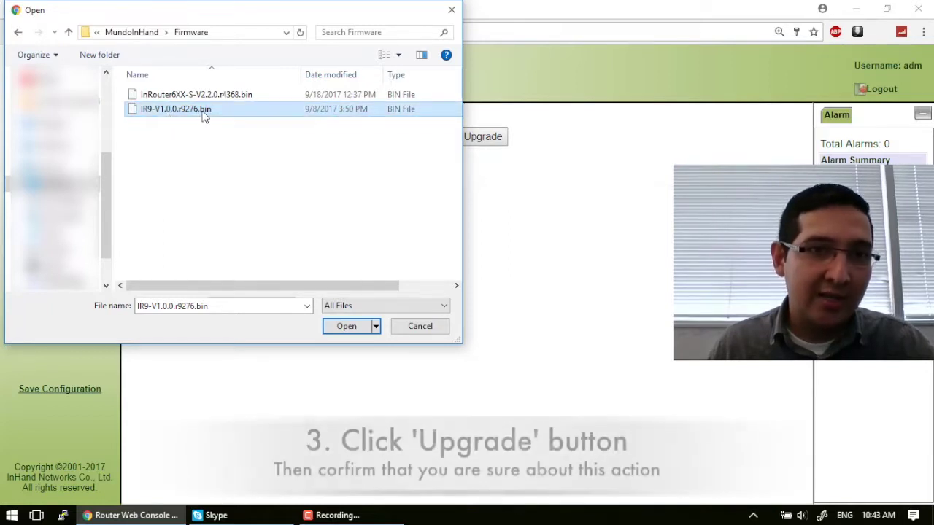
pyautogui.doubleClick(202, 115)
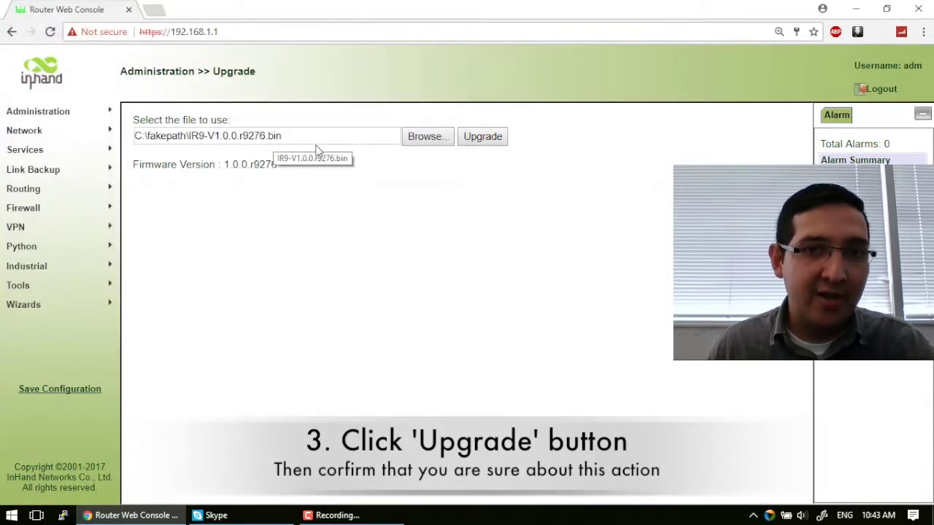
# Start the firmware upgrade with IR9-V1.0.0.r9276.bin and confirm it.
pyautogui.click(492, 142)
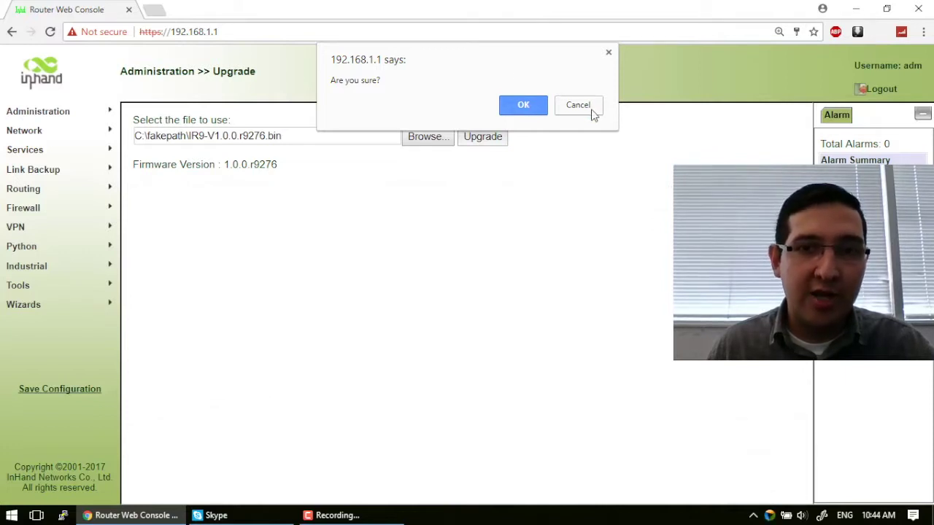
pyautogui.click(524, 108)
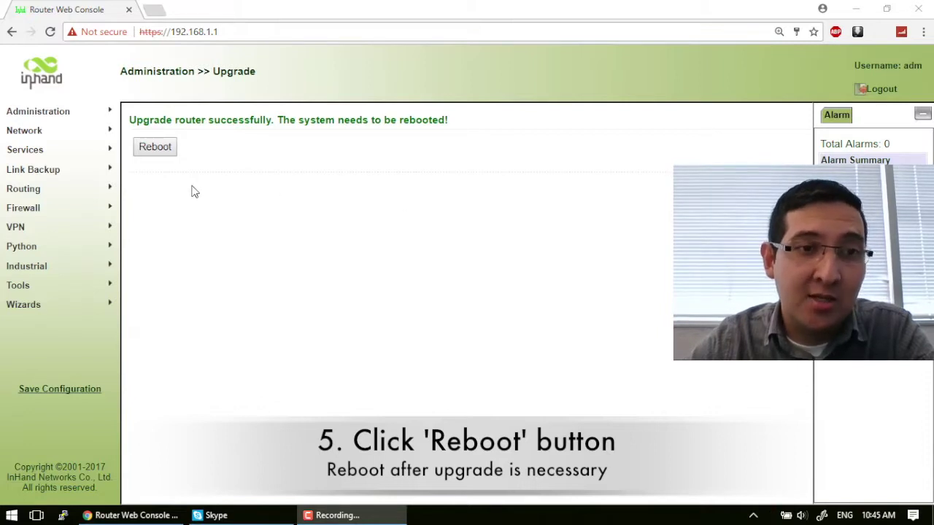
# Reboot the router to apply the new firmware.
pyautogui.click(161, 151)
pyautogui.click(156, 148)
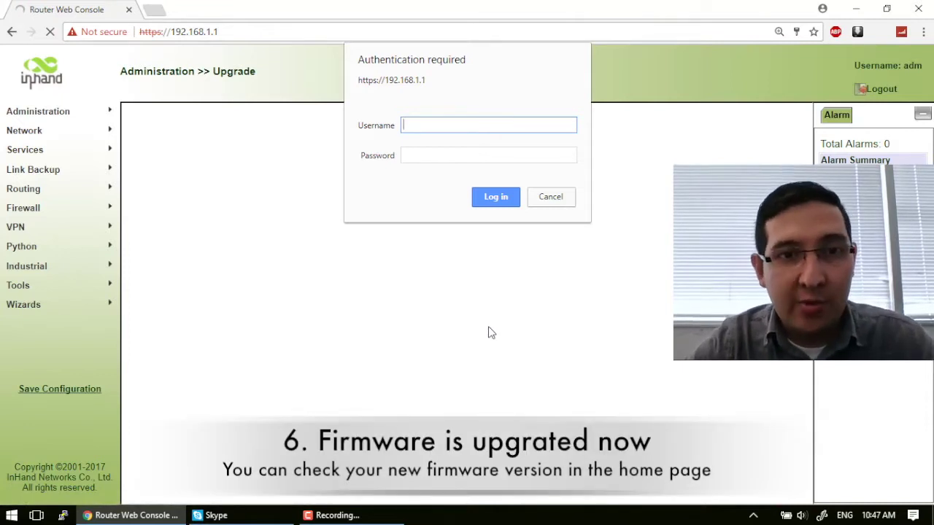
# Log back in with the admin username and password after the reboot.
pyautogui.write('m')
pyautogui.press('Tab')
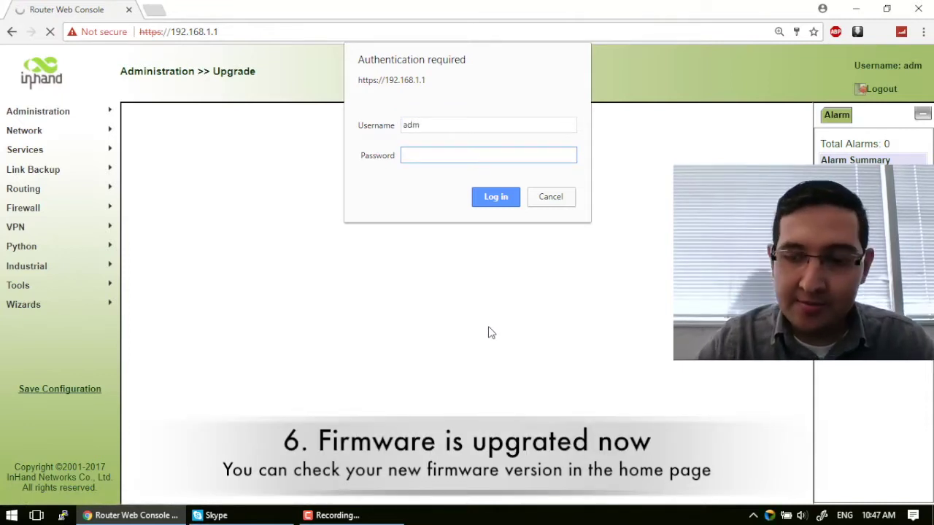
pyautogui.write('123456')
pyautogui.press('Return')
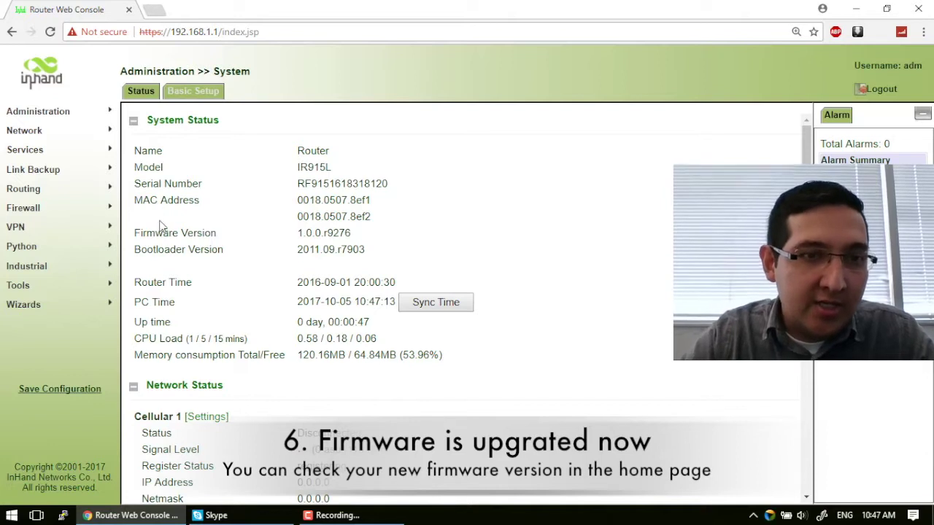
# Check the Firmware Version row on the System Status page.
pyautogui.moveTo(162, 233); pyautogui.dragTo(316, 248)
pyautogui.click(367, 242)
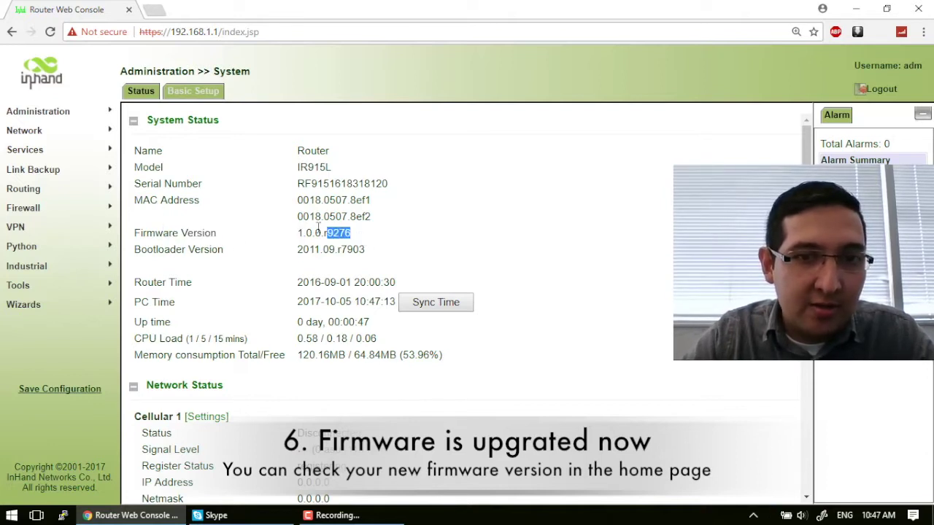
pyautogui.moveTo(318, 228); pyautogui.dragTo(330, 233)
pyautogui.click(334, 237)
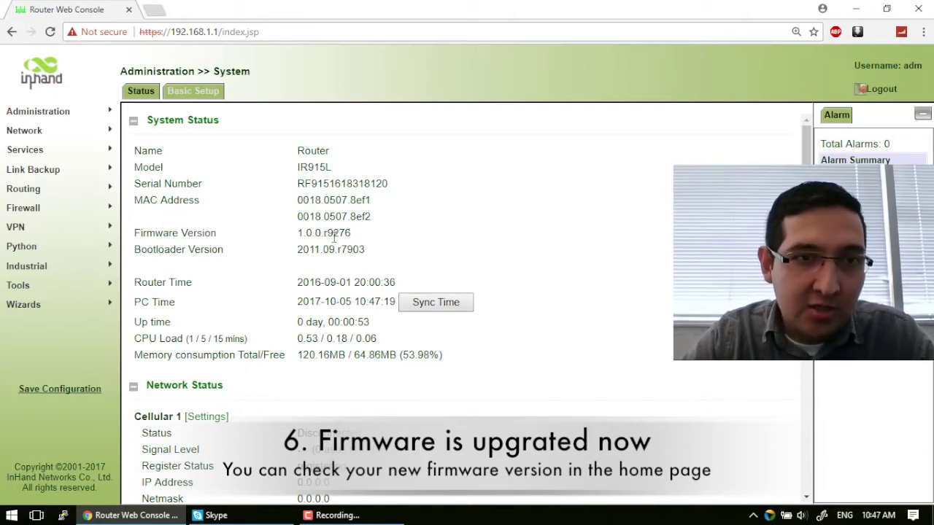
# Confirm on the Administration > Upgrade page that the firmware is 1.0.0.r9276.
pyautogui.moveTo(44, 111)
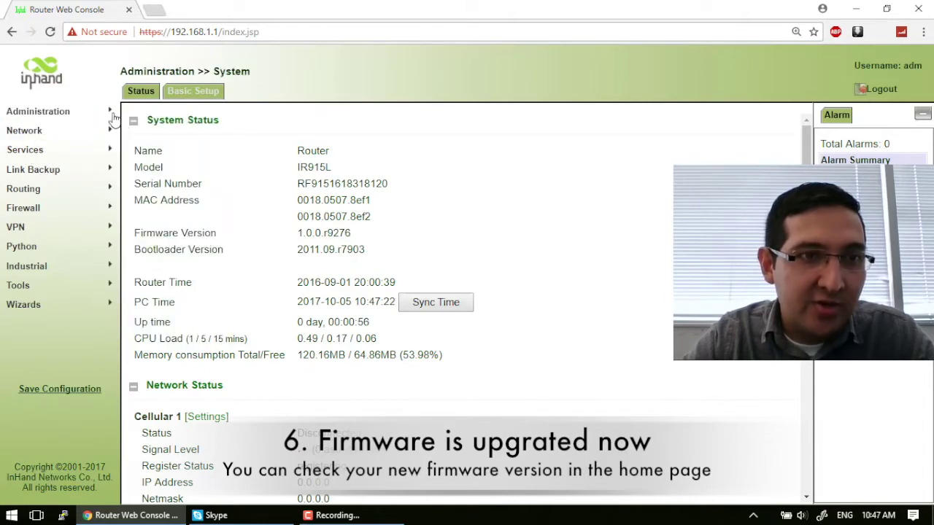
pyautogui.moveTo(111, 113)
pyautogui.click(155, 323)
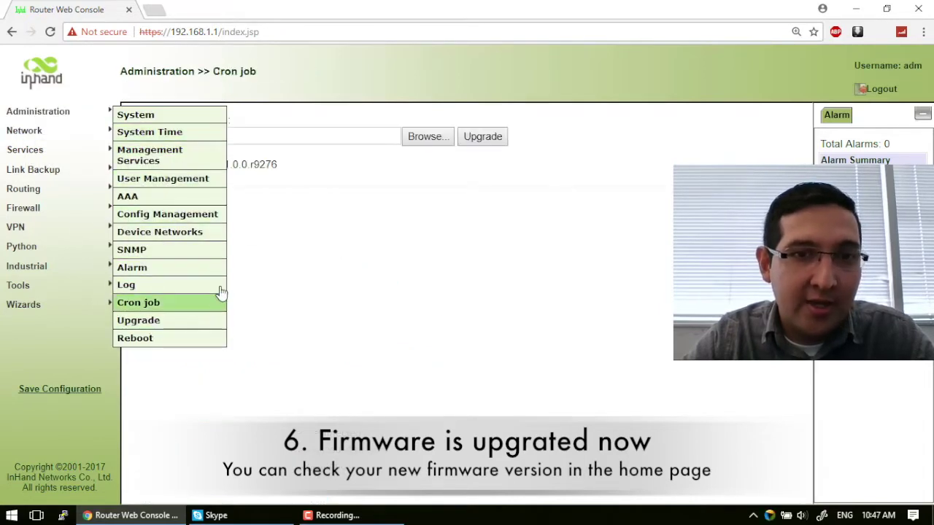
pyautogui.moveTo(282, 168); pyautogui.dragTo(250, 165)
pyautogui.click(267, 164)
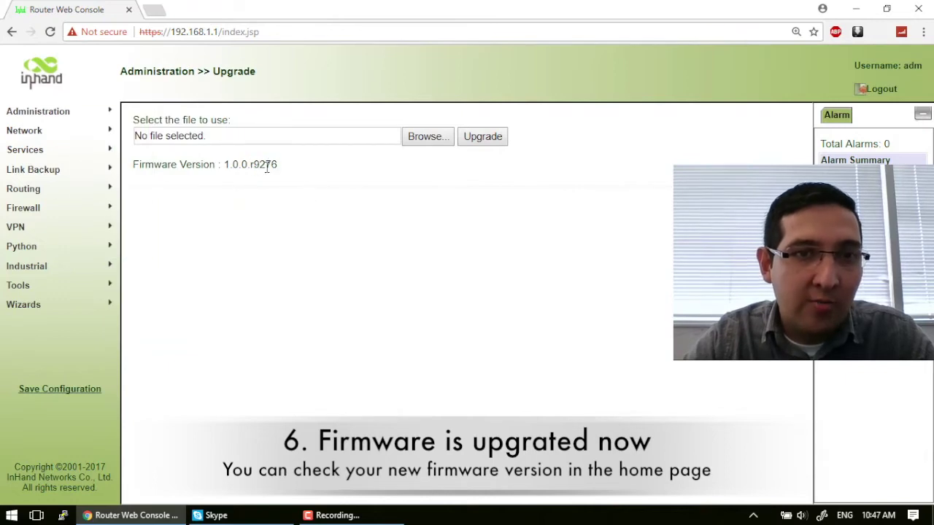
pyautogui.moveTo(253, 165); pyautogui.dragTo(284, 173)
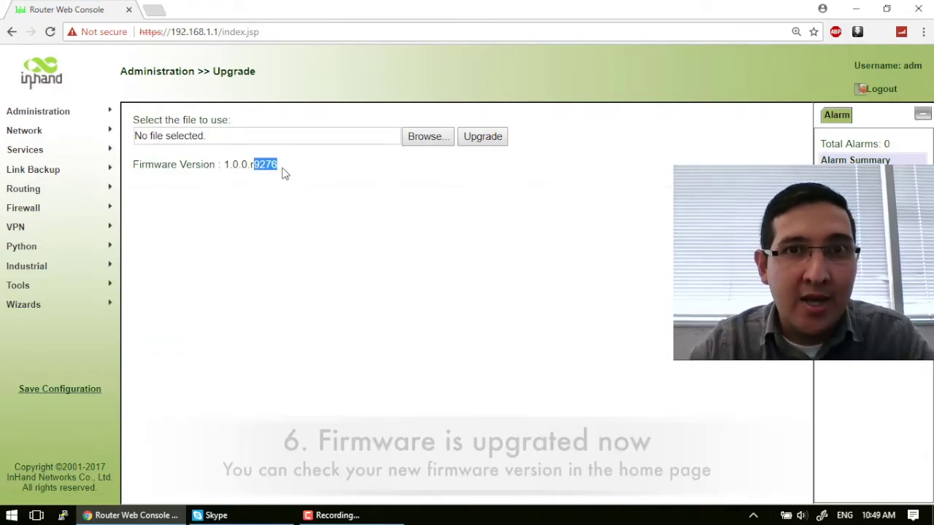